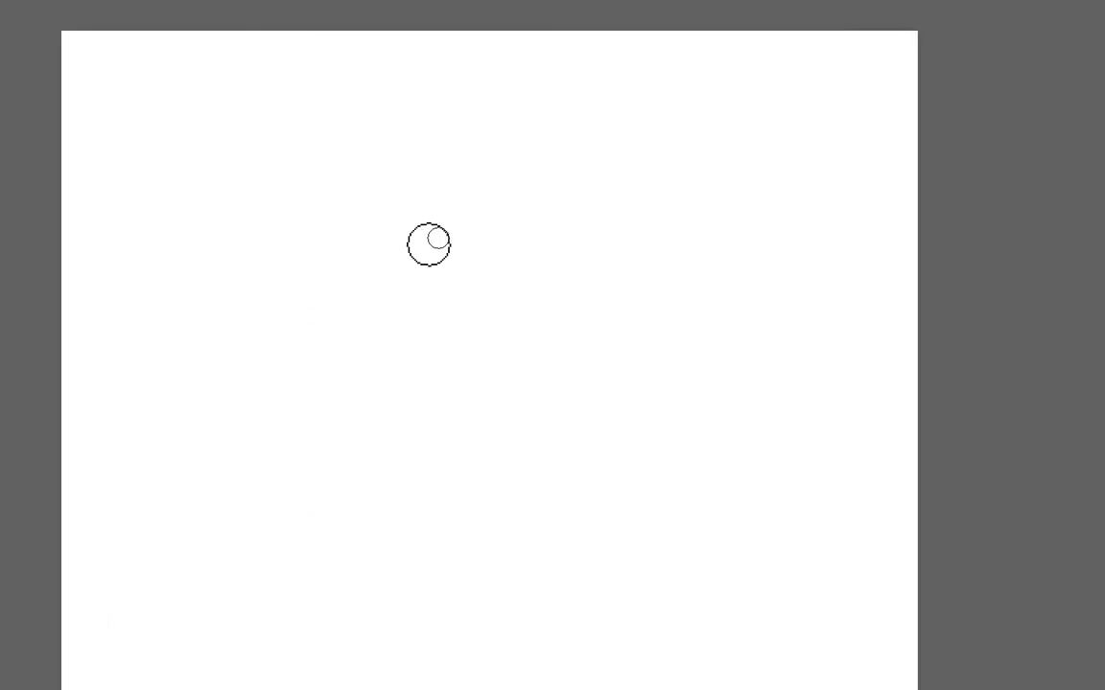
Toggle the brush cursor to the precise crosshair and back, and resize the brush to 43 px
{"action": "key", "text": "Caps_Lock"}
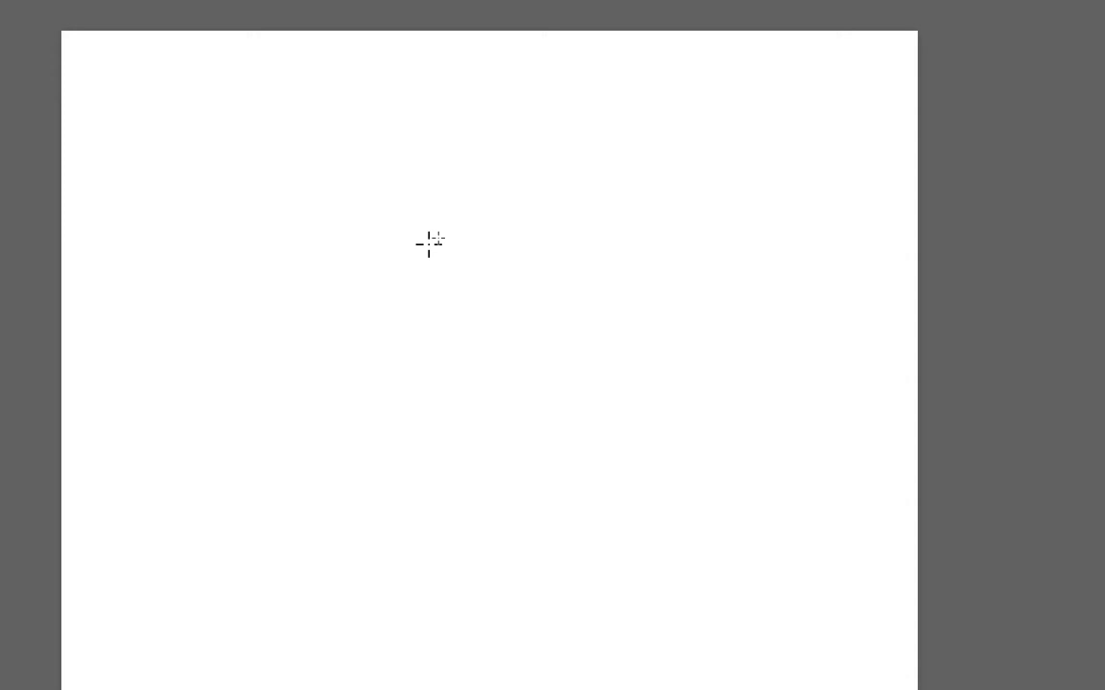
{"action": "key", "text": "Caps_Lock"}
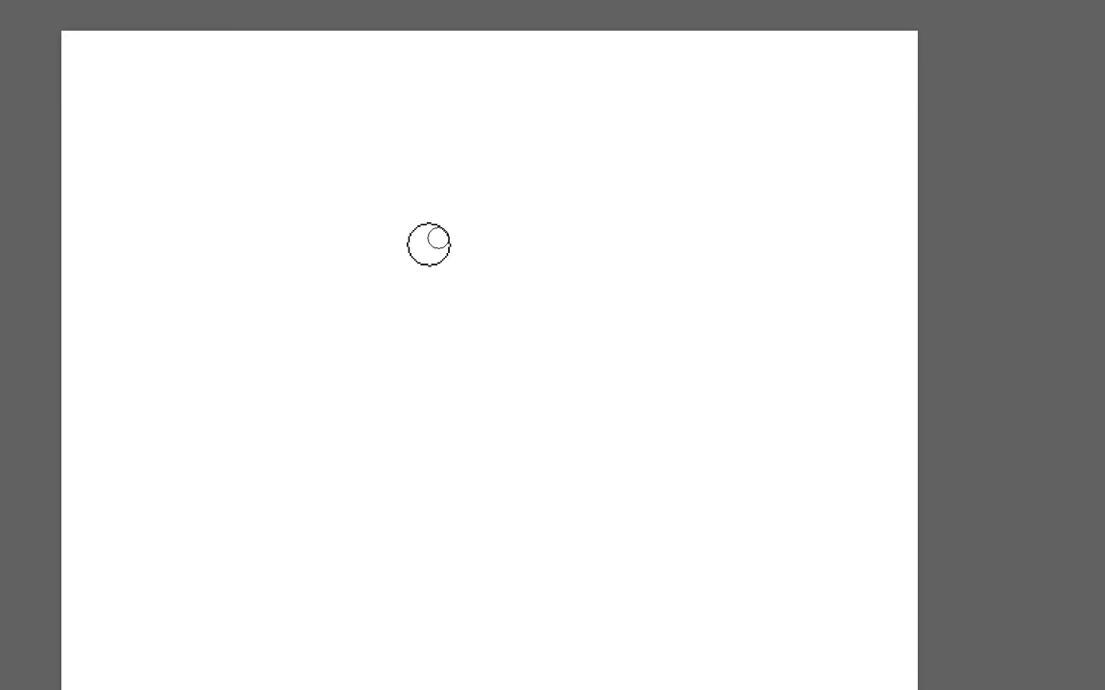
{"action": "scroll", "coordinate": [429, 259], "scroll_direction": "down", "scroll_amount": 1}
{"action": "mouse_move", "coordinate": [429, 273]}
{"action": "left_mouse_down", "text": "ctrl+alt"}
{"action": "mouse_move", "coordinate": [488, 284]}
{"action": "mouse_move", "coordinate": [436, 279]}
{"action": "mouse_move", "coordinate": [477, 280]}
{"action": "mouse_move", "coordinate": [484, 214]}
{"action": "mouse_move", "coordinate": [474, 415]}
{"action": "left_mouse_up", "text": "ctrl+alt"}
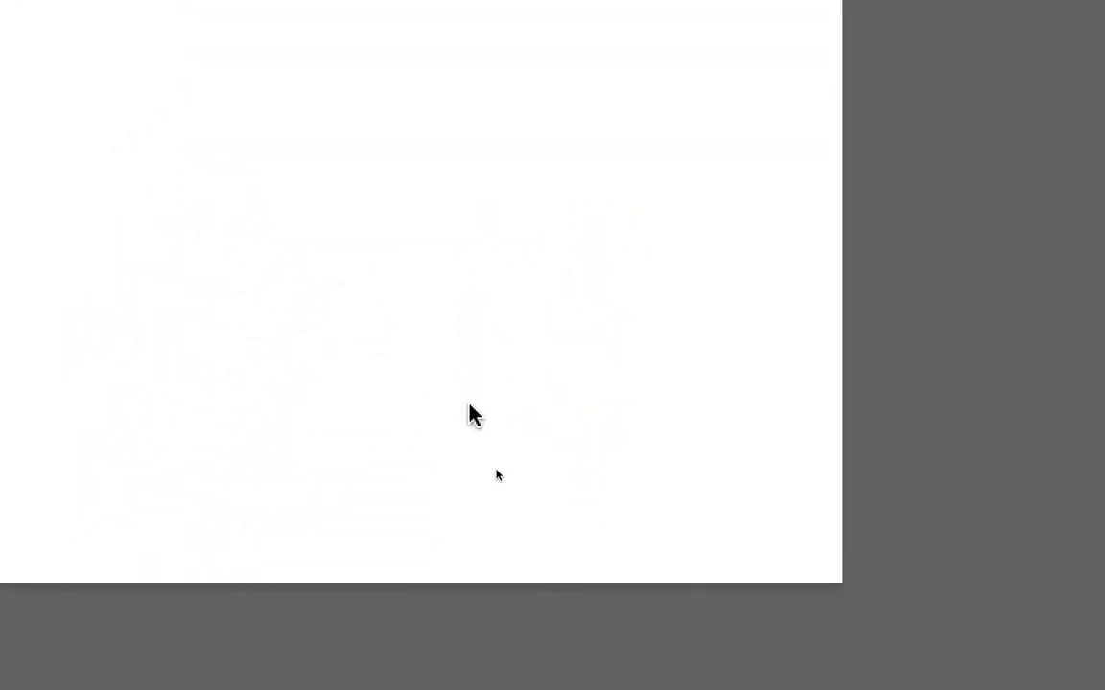
{"action": "mouse_move", "coordinate": [451, 289]}
{"action": "left_mouse_down"}
{"action": "mouse_move", "coordinate": [451, 327]}
{"action": "mouse_move", "coordinate": [384, 326]}
{"action": "mouse_move", "coordinate": [441, 326]}
{"action": "mouse_move", "coordinate": [424, 333]}
{"action": "left_mouse_up"}
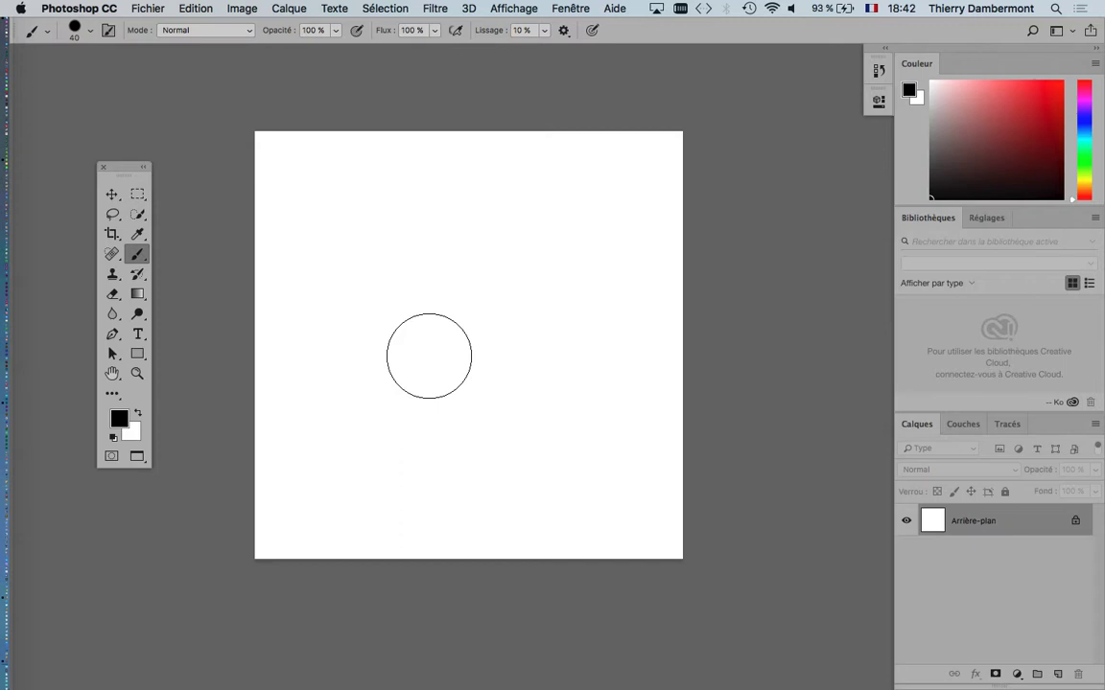
{"action": "left_click_drag", "start_coordinate": [448, 351], "coordinate": [453, 355]}
Move the toolbox closer to the window edge and detach the Couleur panel so it floats over the canvas
{"action": "left_click_drag", "start_coordinate": [120, 168], "coordinate": [77, 136]}
{"action": "left_click_drag", "start_coordinate": [988, 48], "coordinate": [957, 71]}
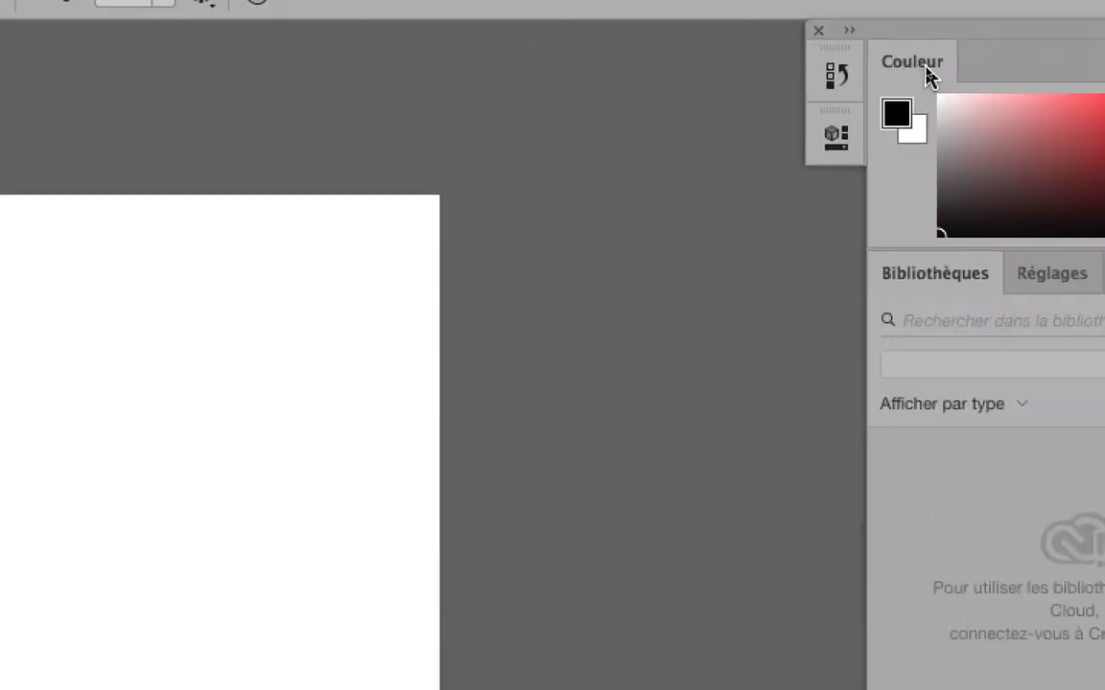
{"action": "left_click_drag", "start_coordinate": [927, 74], "coordinate": [697, 100]}
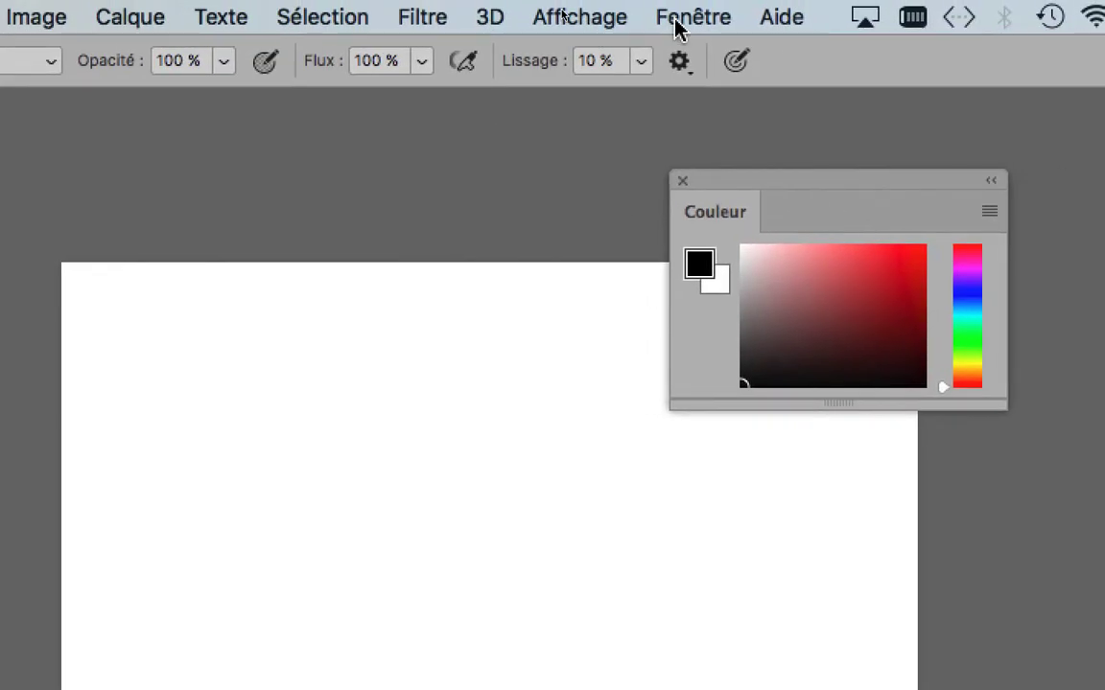
Look through the list of available panels, and reposition and enlarge the floating Couleur panel to a much taller size
{"action": "left_click", "coordinate": [681, 25]}
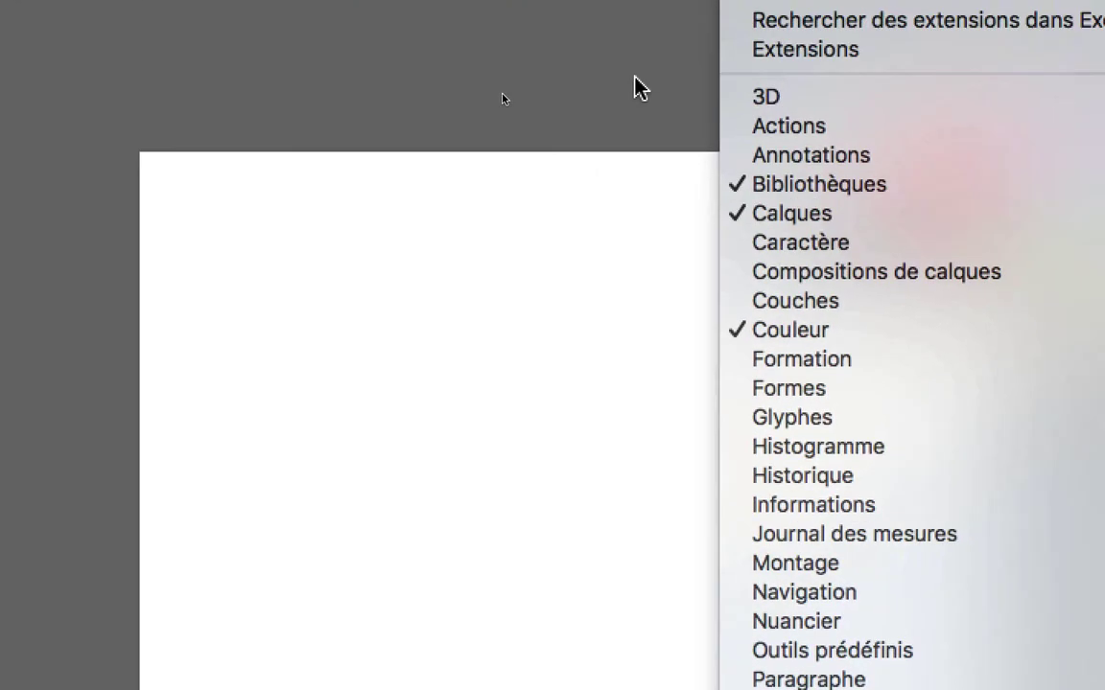
{"action": "left_click", "coordinate": [555, 197]}
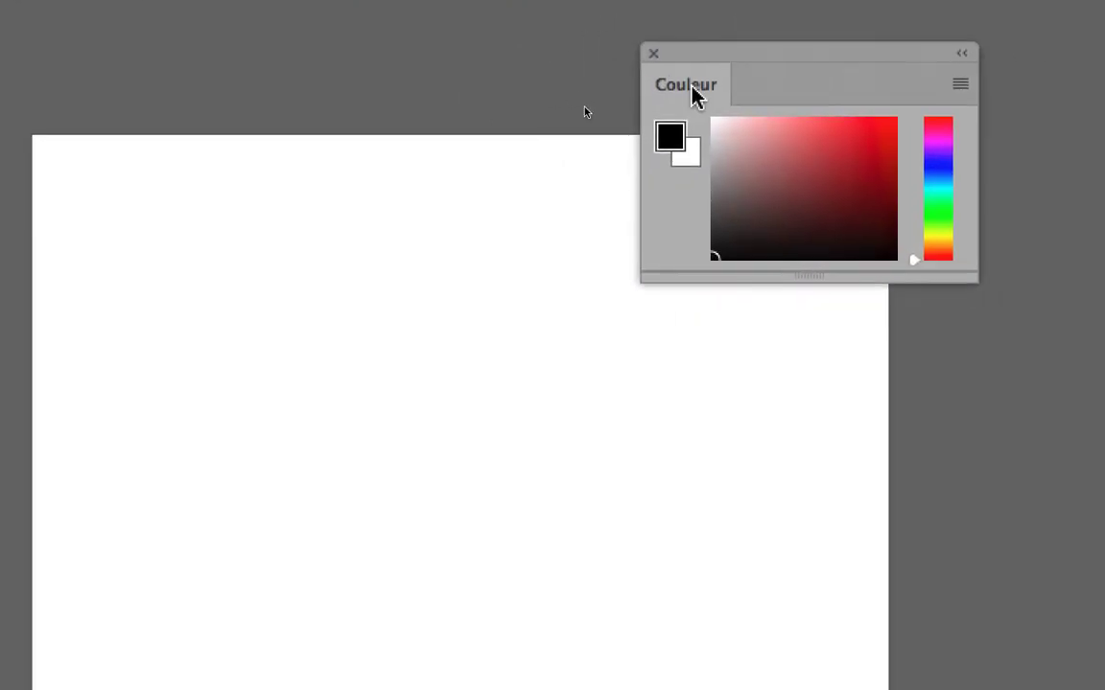
{"action": "mouse_move", "coordinate": [691, 85]}
{"action": "left_mouse_down"}
{"action": "mouse_move", "coordinate": [815, 97]}
{"action": "mouse_move", "coordinate": [730, 92]}
{"action": "mouse_move", "coordinate": [710, 74]}
{"action": "left_mouse_up"}
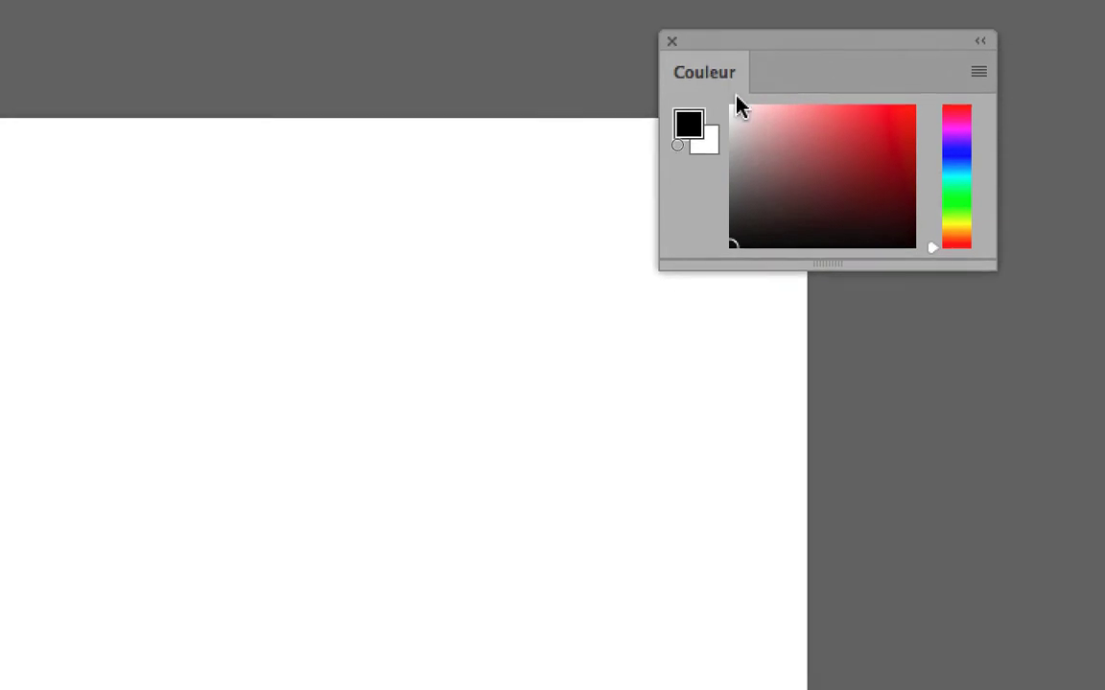
{"action": "left_click_drag", "start_coordinate": [993, 266], "coordinate": [819, 459]}
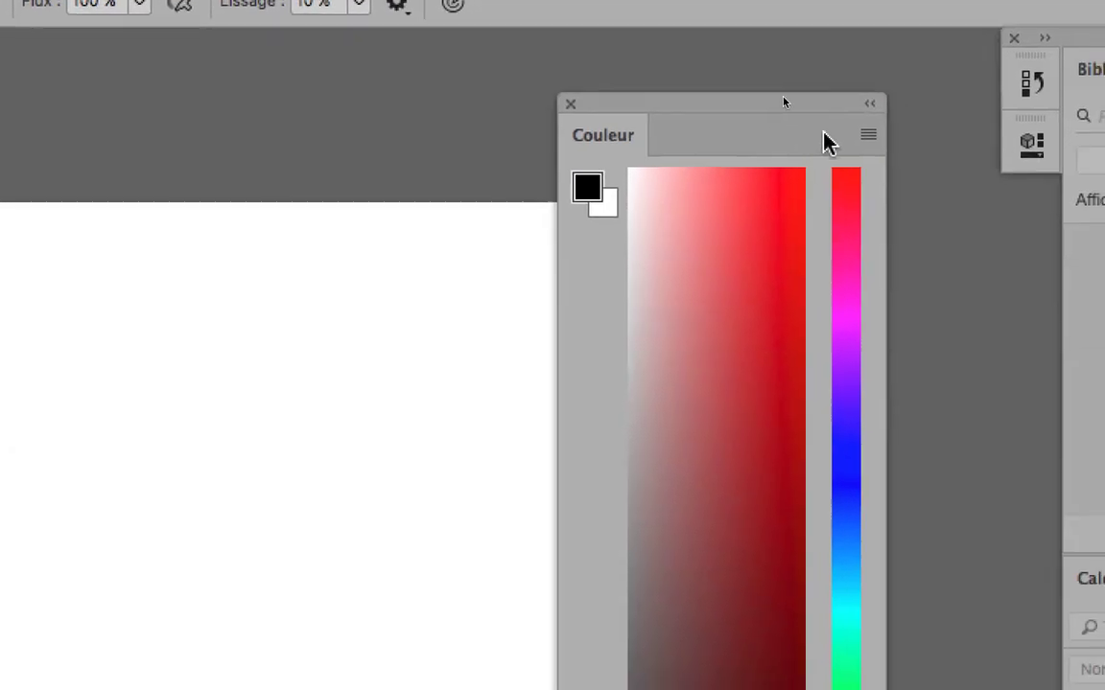
Try the TSL sliders in the Couleur panel and return it to the Cube de teinte display
{"action": "left_click", "coordinate": [868, 135]}
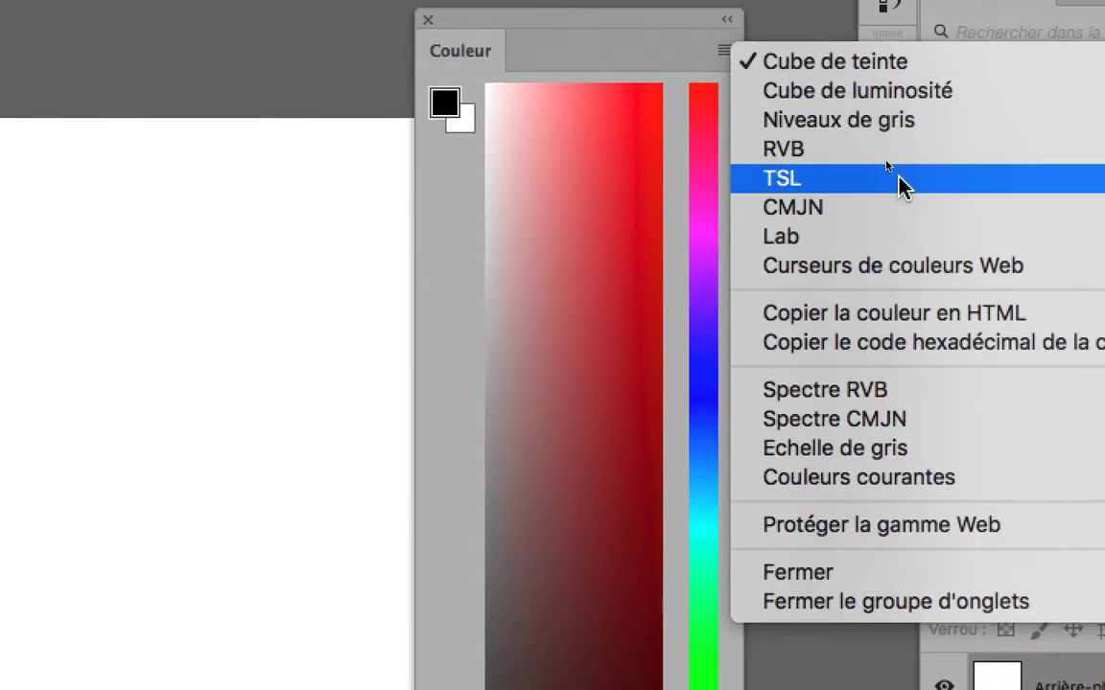
{"action": "left_click", "coordinate": [899, 180]}
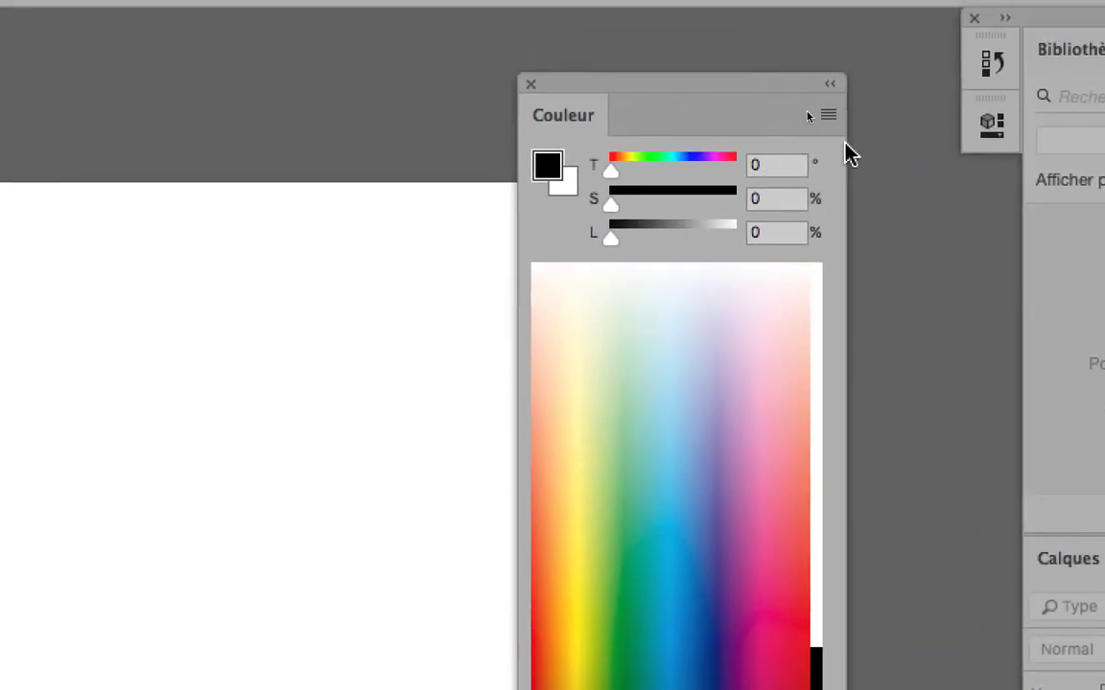
{"action": "left_click", "coordinate": [723, 50]}
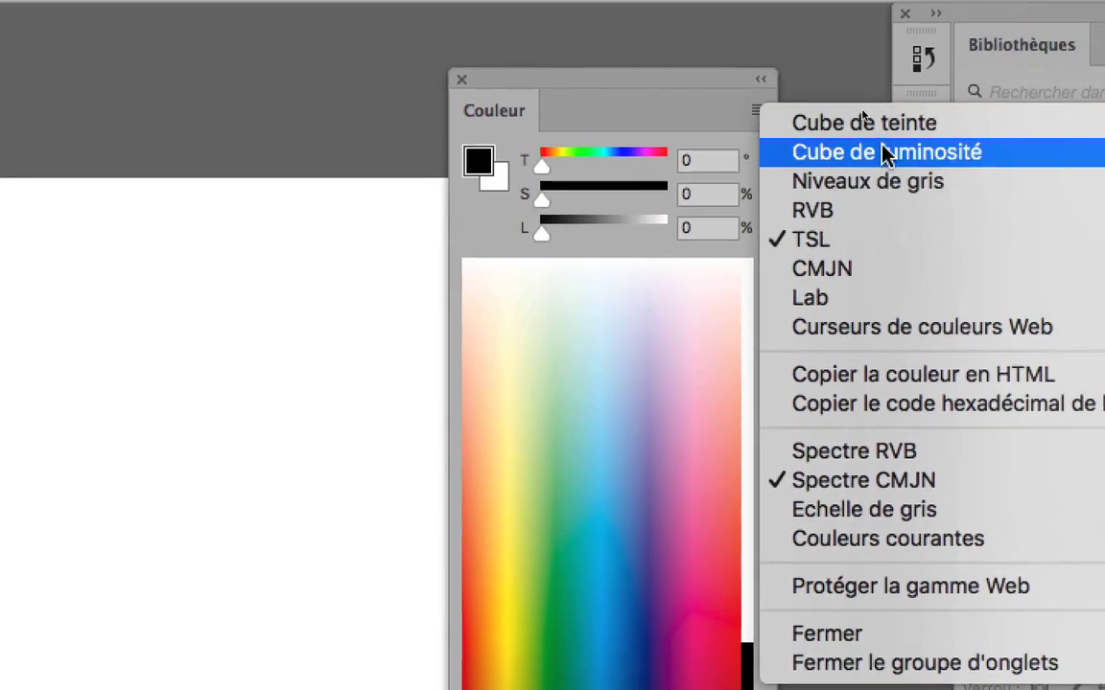
{"action": "left_click", "coordinate": [921, 103]}
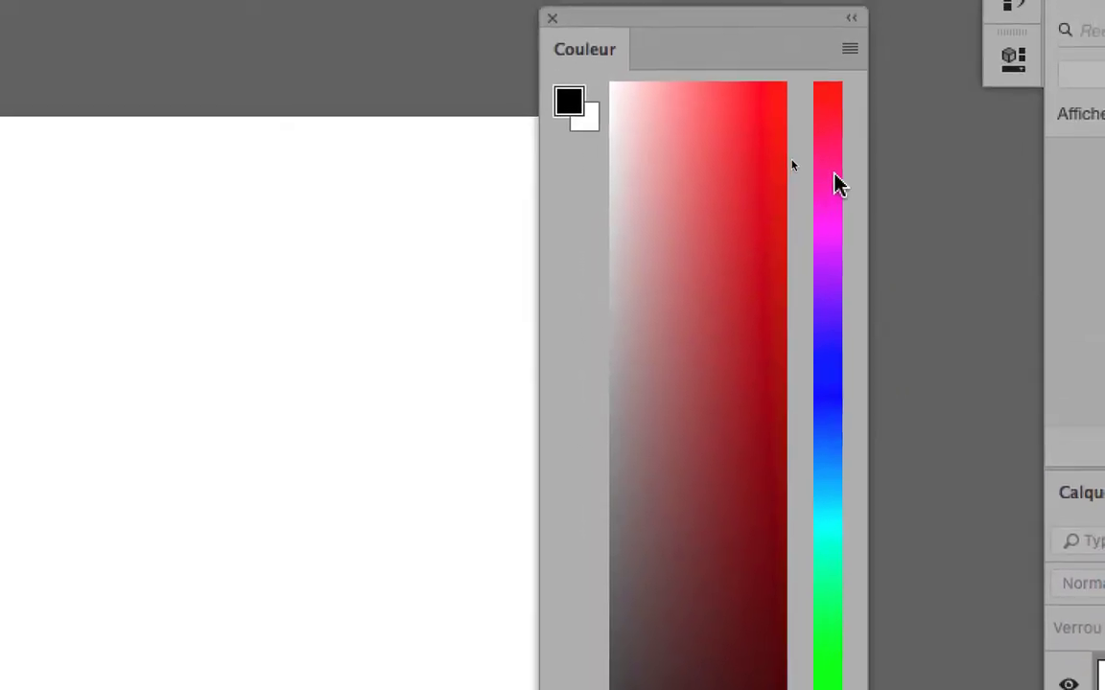
Choose a bright magenta as the foreground colour and move the Couleur panel off the canvas
{"action": "left_click", "coordinate": [836, 182]}
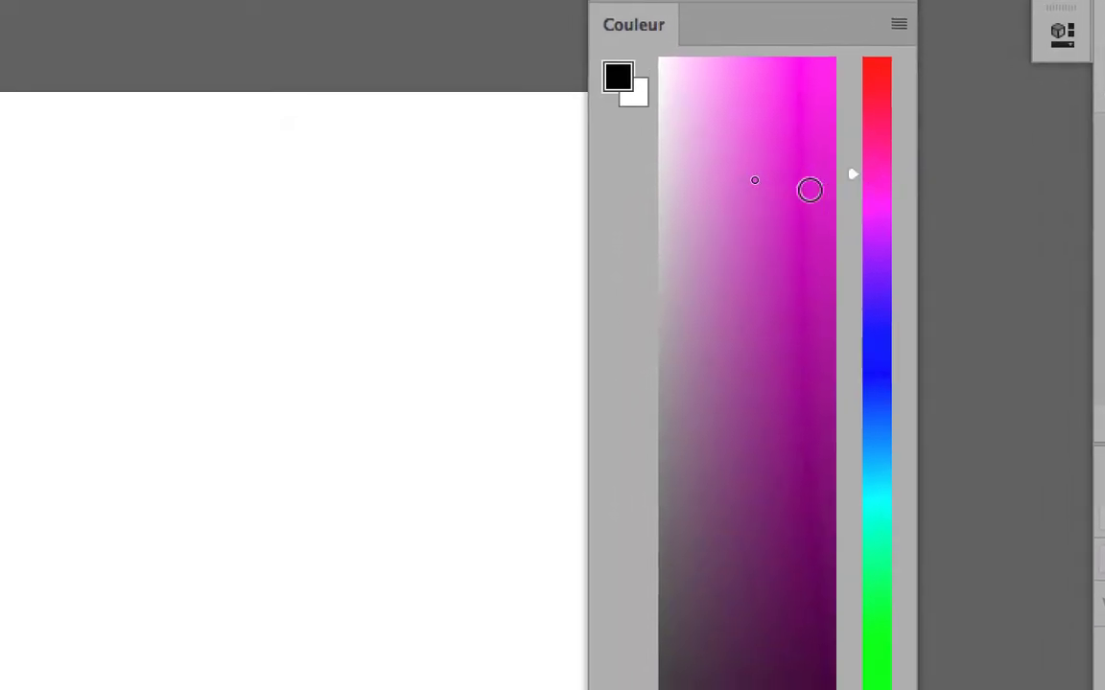
{"action": "mouse_move", "coordinate": [758, 197]}
{"action": "left_mouse_down"}
{"action": "mouse_move", "coordinate": [637, 201]}
{"action": "mouse_move", "coordinate": [758, 199]}
{"action": "mouse_move", "coordinate": [650, 199]}
{"action": "mouse_move", "coordinate": [814, 179]}
{"action": "mouse_move", "coordinate": [808, 657]}
{"action": "mouse_move", "coordinate": [822, 164]}
{"action": "mouse_move", "coordinate": [778, 159]}
{"action": "mouse_move", "coordinate": [784, 217]}
{"action": "mouse_move", "coordinate": [804, 188]}
{"action": "left_mouse_up"}
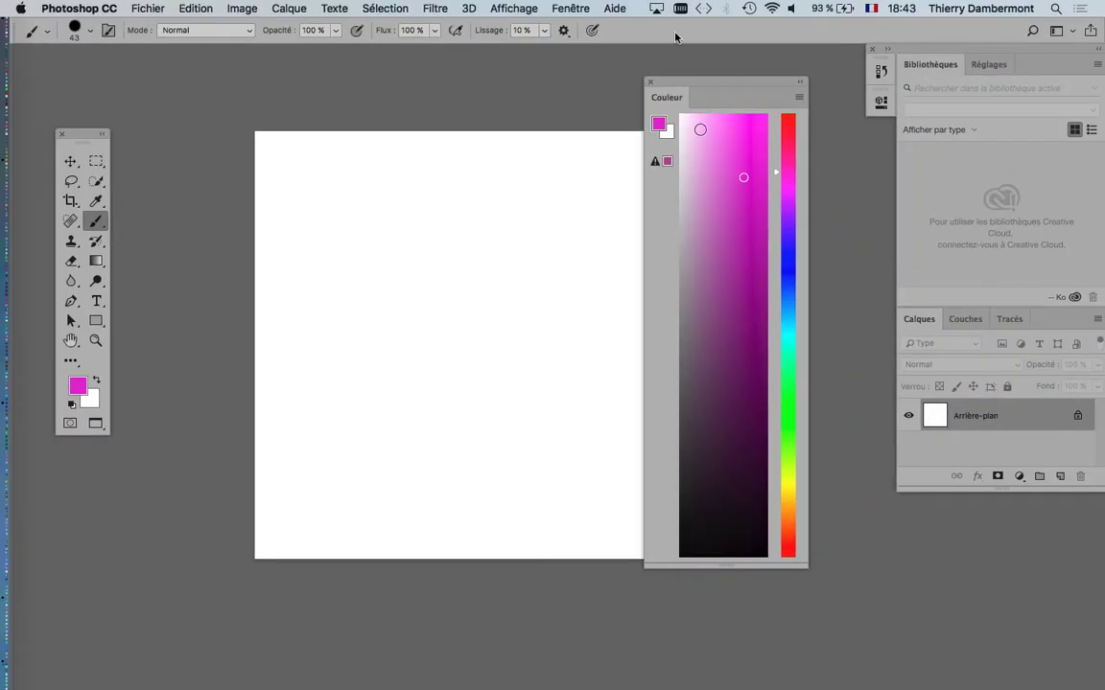
{"action": "mouse_move", "coordinate": [683, 86]}
{"action": "left_mouse_down"}
{"action": "mouse_move", "coordinate": [807, 88]}
{"action": "mouse_move", "coordinate": [781, 90]}
{"action": "left_mouse_up"}
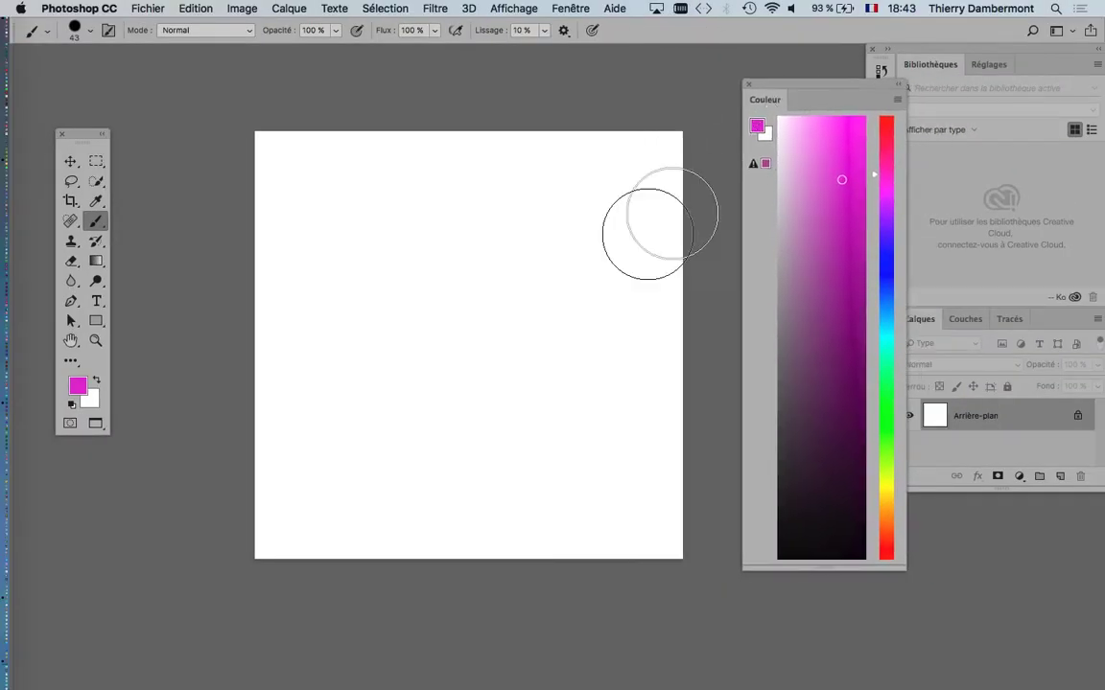
Paint one magenta dot in the upper-left part of the canvas and one turquoise dot in the upper-right part
{"action": "left_click", "coordinate": [412, 270]}
{"action": "left_click", "coordinate": [886, 344]}
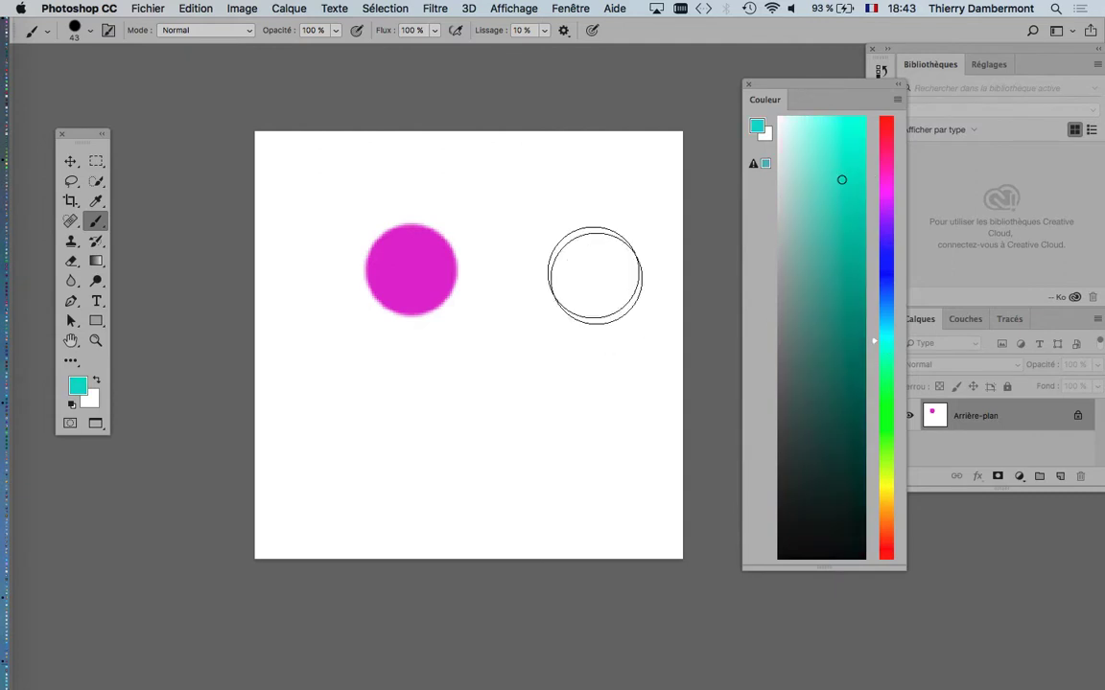
{"action": "left_click", "coordinate": [589, 271]}
Enlarge the brush to 88 px and paint a violet dot at the canvas's upper edge and a blue one at its lower-left edge
{"action": "left_click_drag", "start_coordinate": [577, 424], "coordinate": [623, 429]}
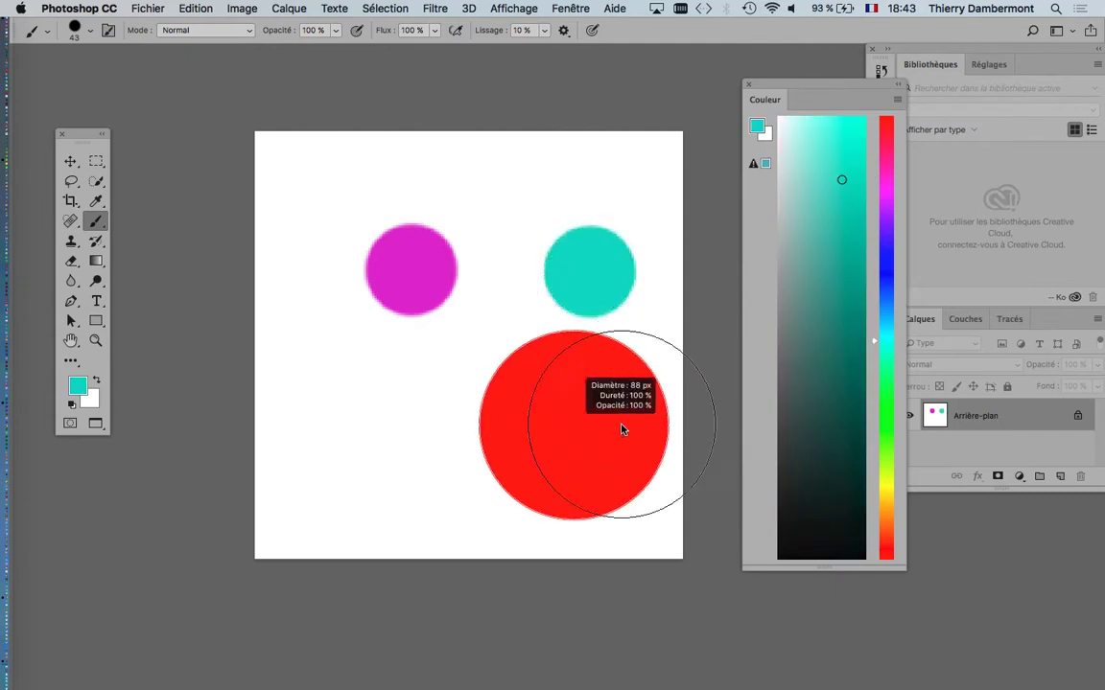
{"action": "left_click", "coordinate": [886, 228]}
{"action": "left_click", "coordinate": [550, 168]}
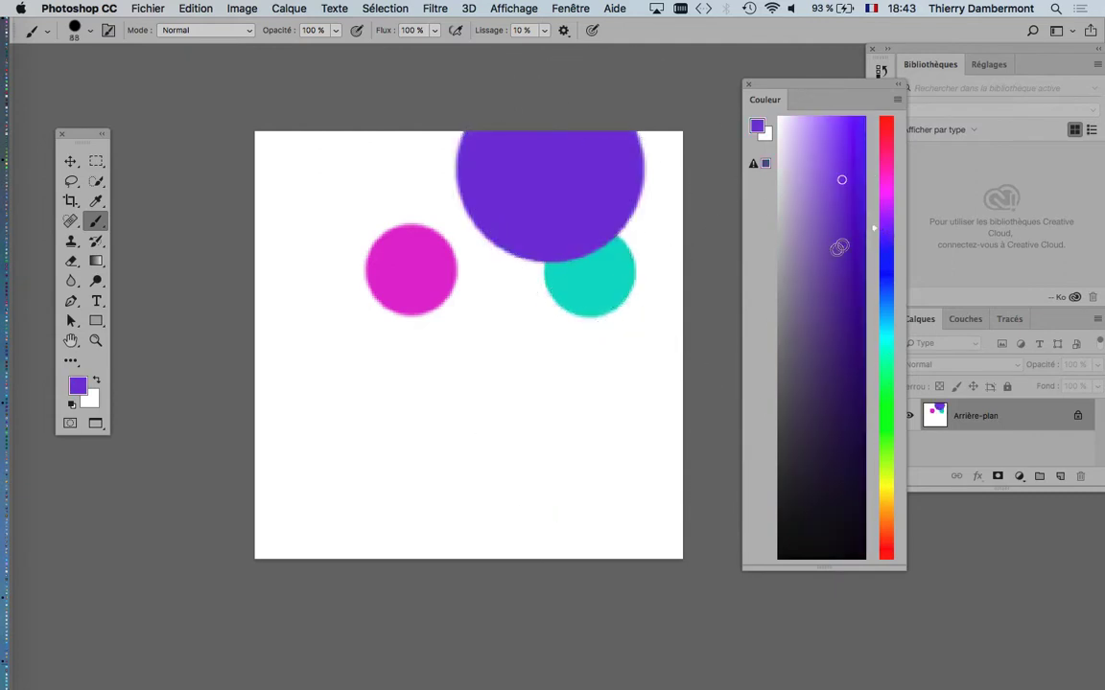
{"action": "left_click", "coordinate": [886, 283]}
{"action": "left_click", "coordinate": [295, 477]}
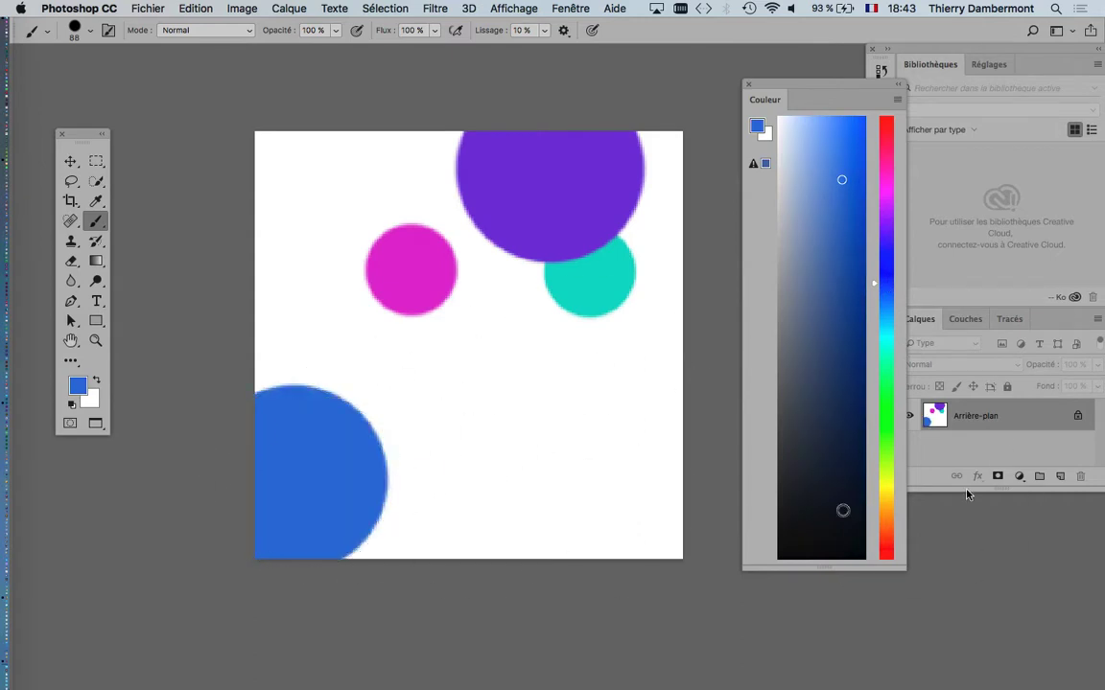
Reduce the brush to 47 px and paint a green dot below the centre, plus yellow dots at the upper-left edge and beside the green one
{"action": "left_click", "coordinate": [886, 397]}
{"action": "mouse_move", "coordinate": [617, 431]}
{"action": "left_mouse_down"}
{"action": "mouse_move", "coordinate": [540, 436]}
{"action": "mouse_move", "coordinate": [575, 444]}
{"action": "left_mouse_up"}
{"action": "left_click", "coordinate": [531, 412]}
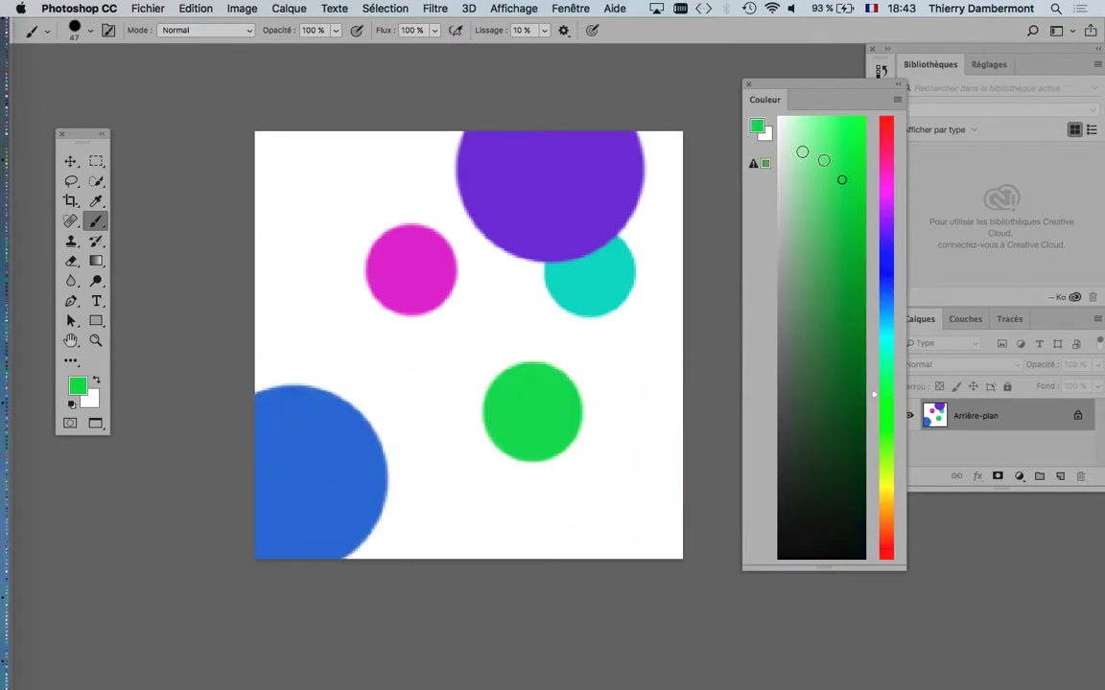
{"action": "left_click", "coordinate": [883, 485]}
{"action": "left_click", "coordinate": [290, 206]}
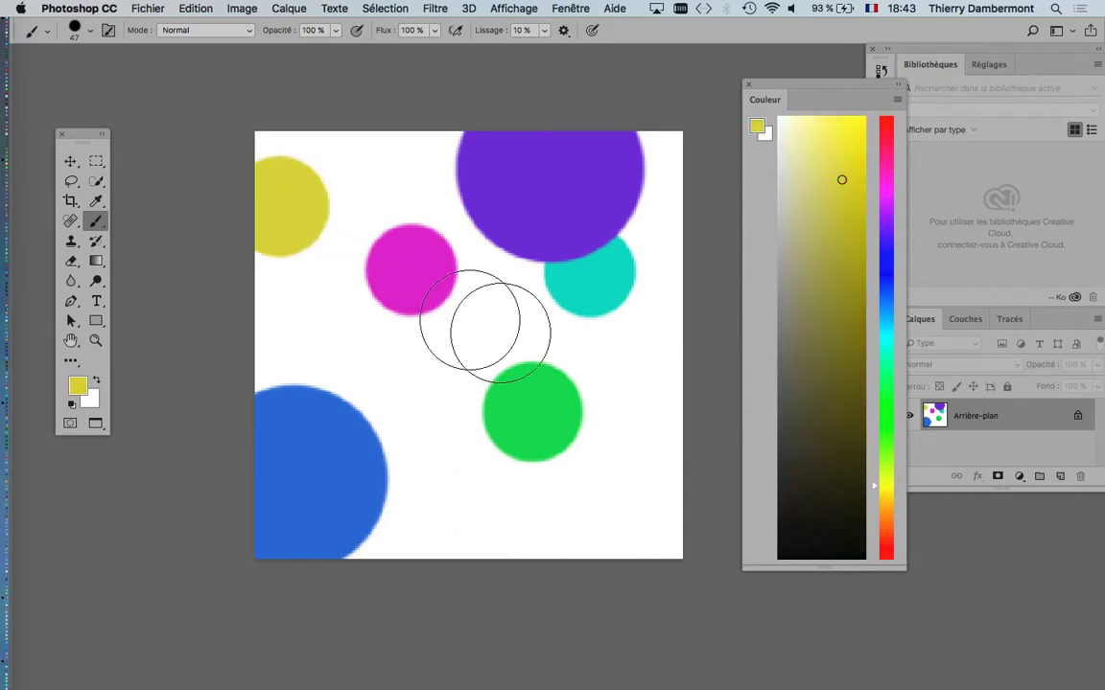
{"action": "left_click", "coordinate": [465, 470]}
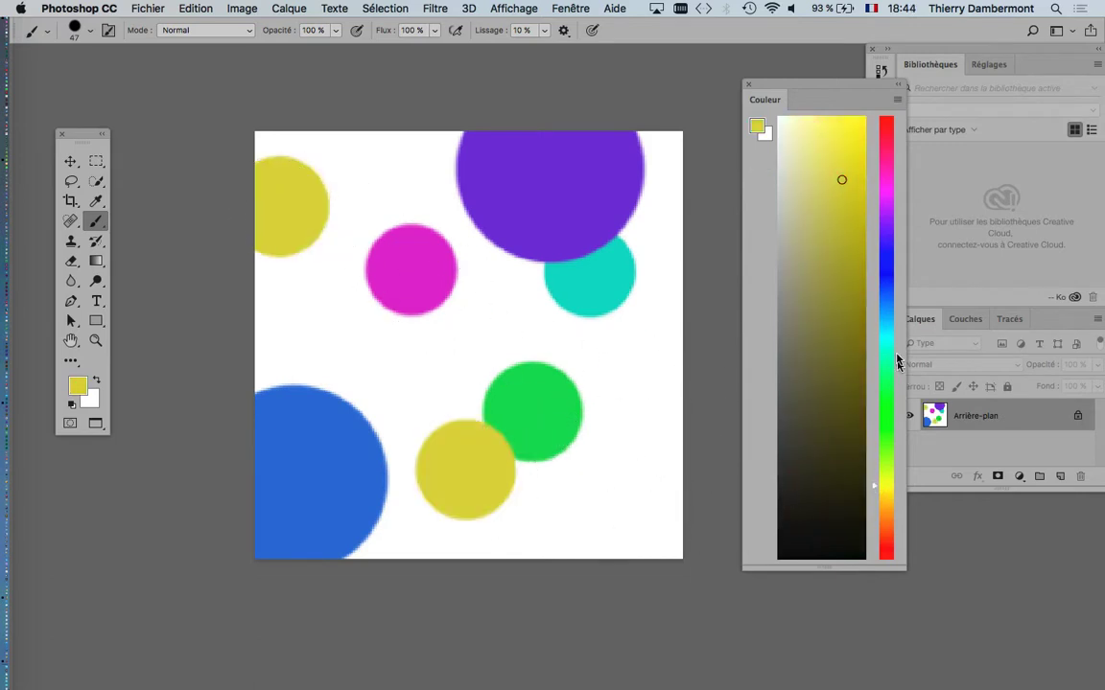
Paint a pink dot beside the green one and a light green dot overlapping the magenta one, undoing its first placement
{"action": "left_click", "coordinate": [886, 163]}
{"action": "left_click", "coordinate": [610, 434]}
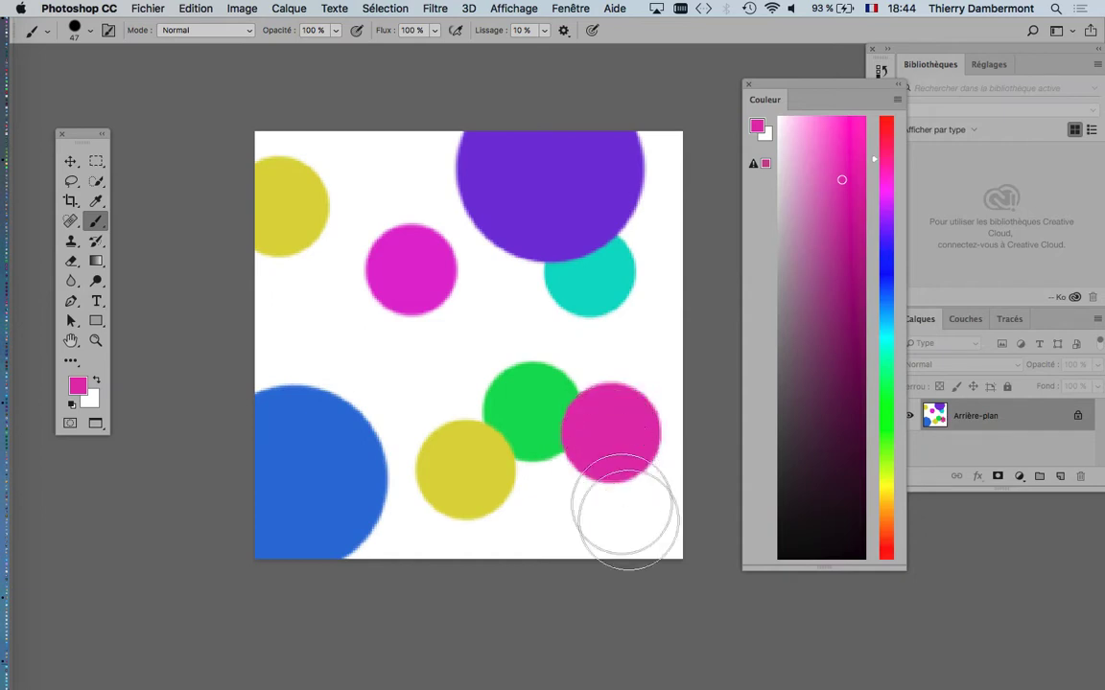
{"action": "left_click", "coordinate": [888, 423]}
{"action": "left_click", "coordinate": [336, 328]}
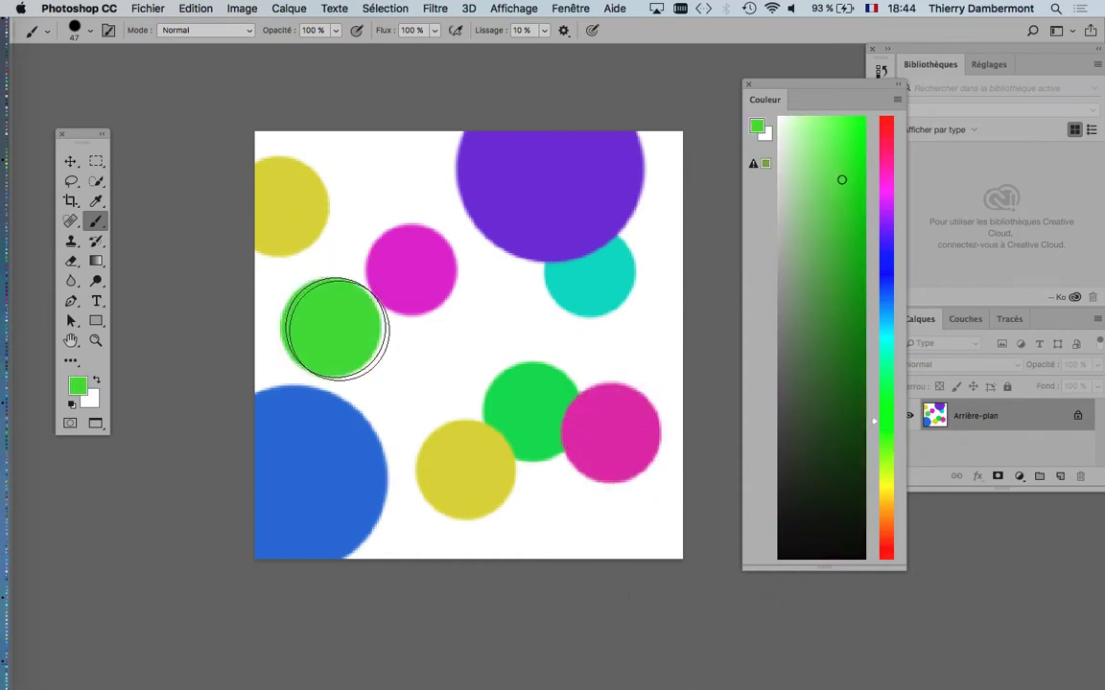
{"action": "key", "text": "super+z"}
{"action": "left_click", "coordinate": [375, 311]}
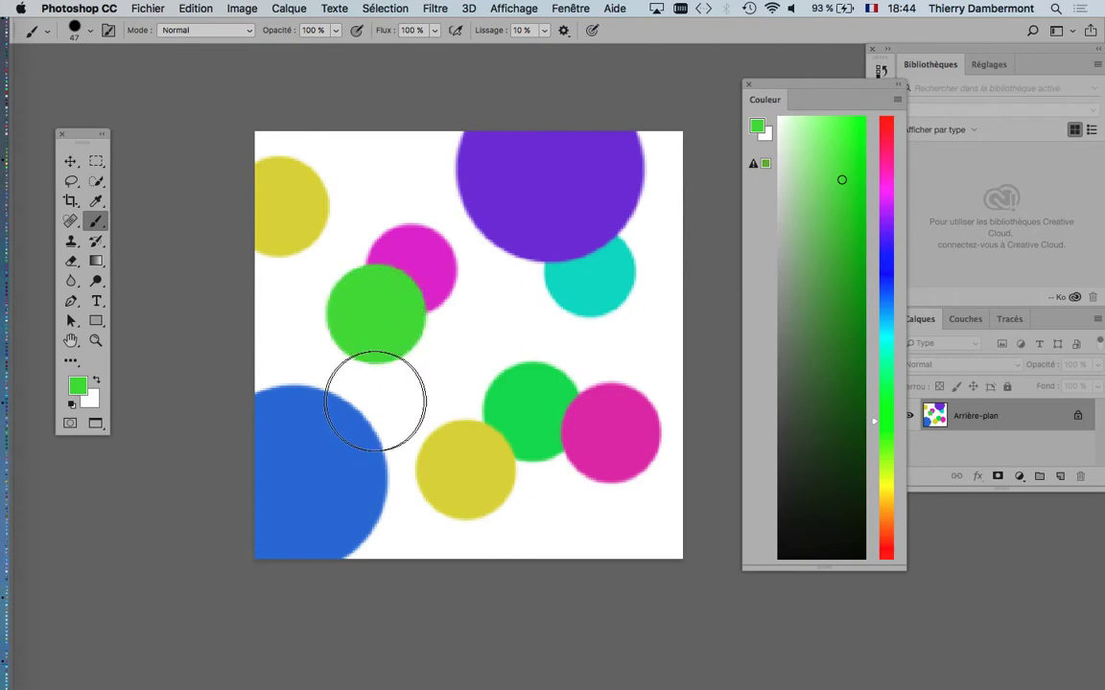
{"action": "left_click", "coordinate": [183, 7]}
{"action": "left_click", "coordinate": [273, 251]}
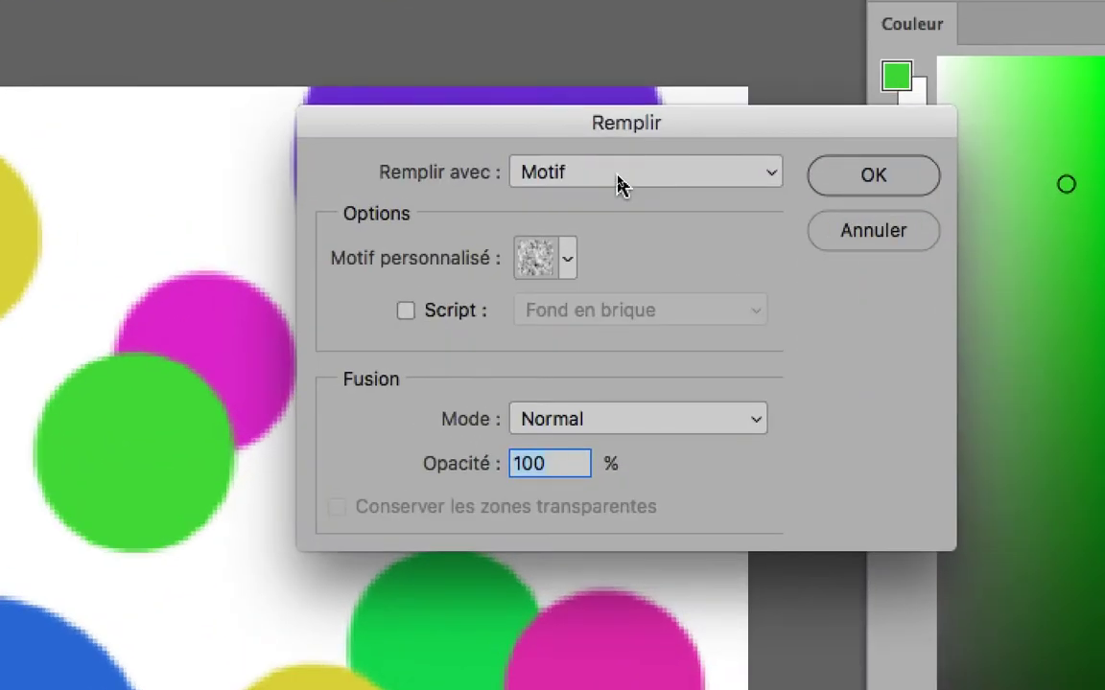
{"action": "left_click", "coordinate": [618, 175]}
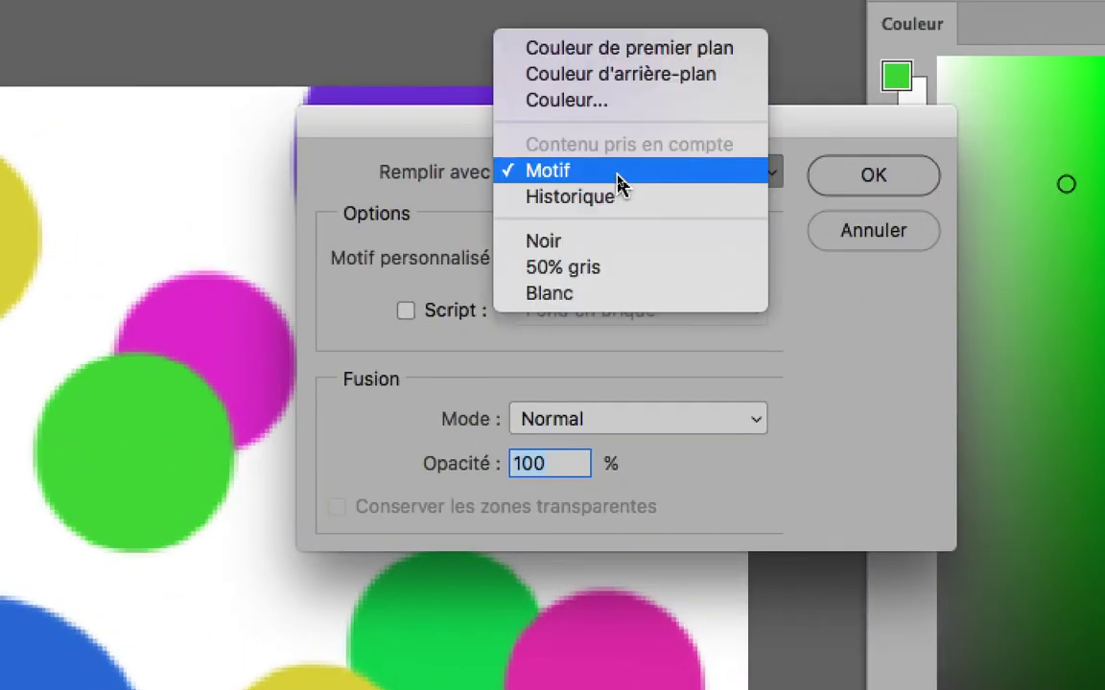
{"action": "left_click", "coordinate": [619, 151]}
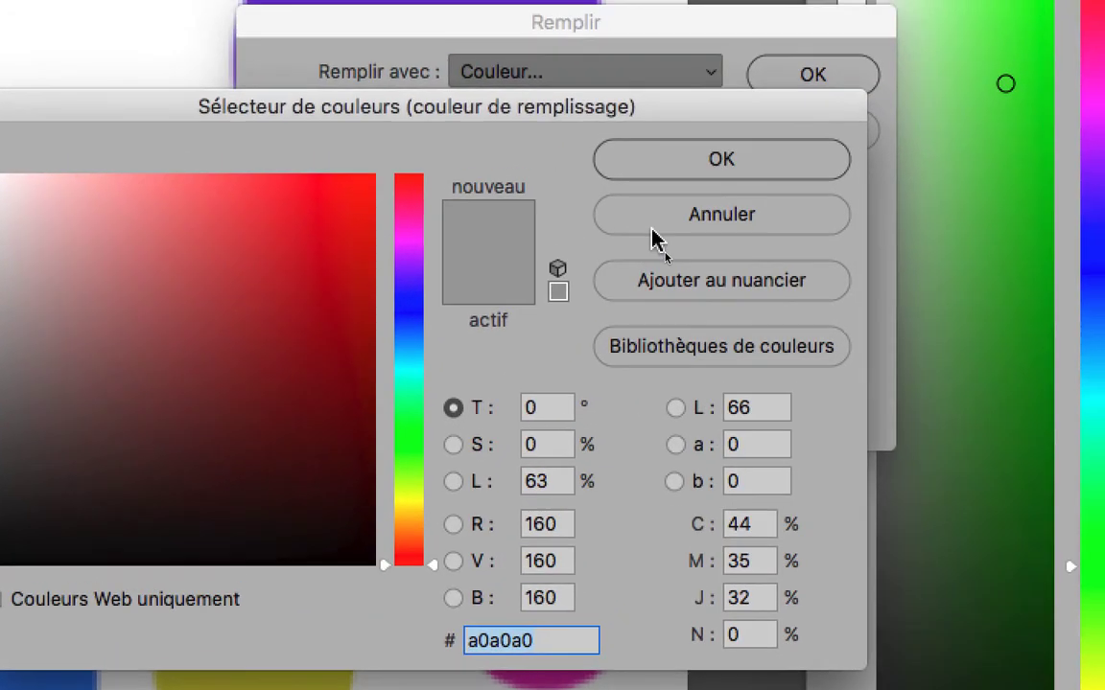
{"action": "left_click", "coordinate": [652, 228]}
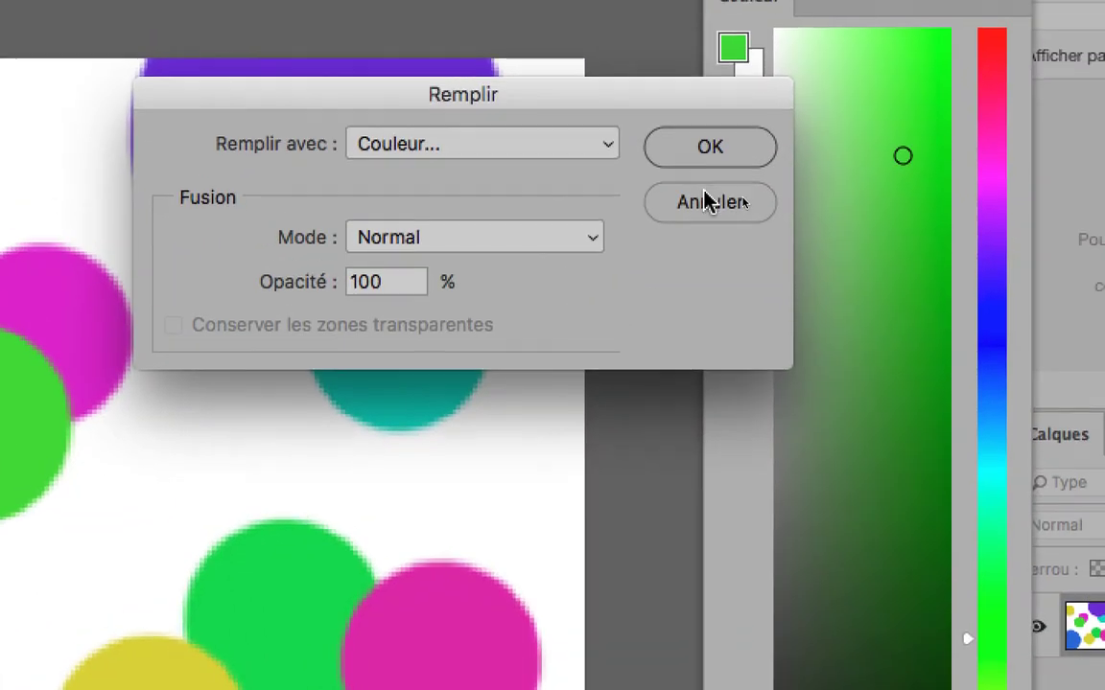
{"action": "left_click", "coordinate": [806, 130]}
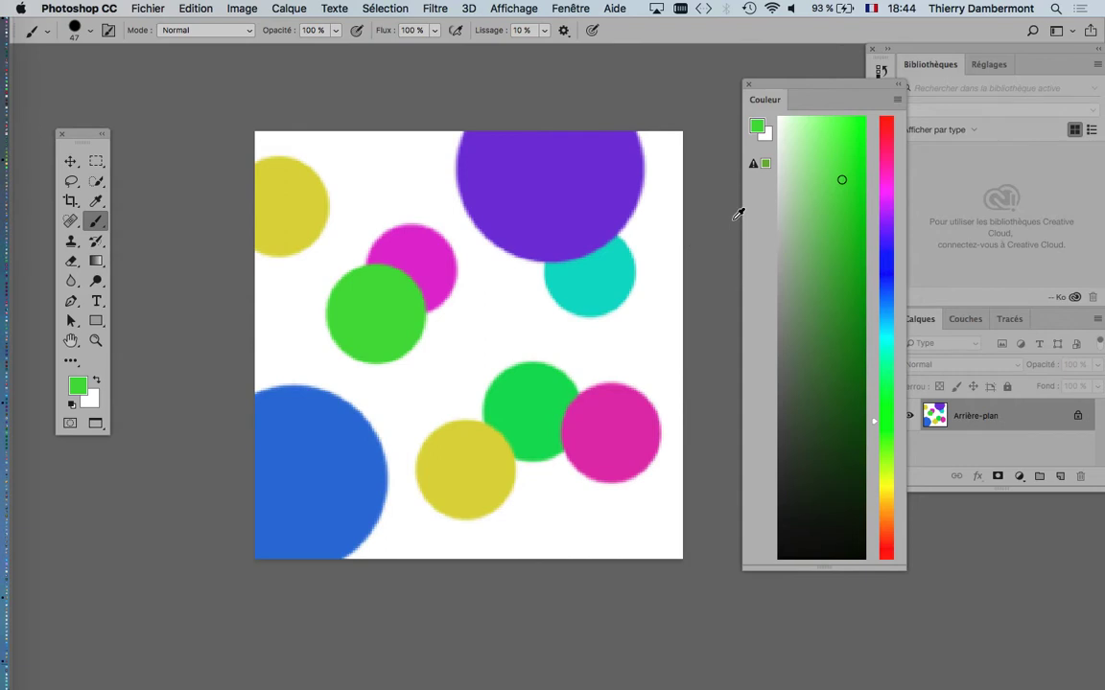
Fill the whole background layer with the green foreground colour and undo the fill
{"action": "key", "text": "alt+BackSpace"}
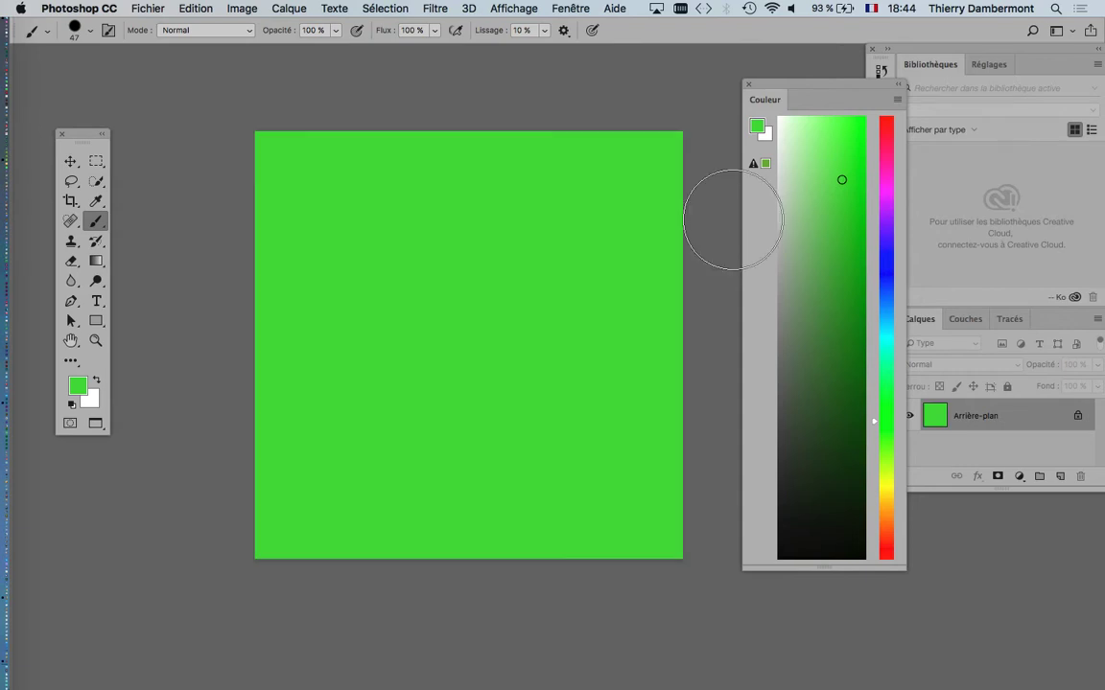
{"action": "key", "text": "super+z"}
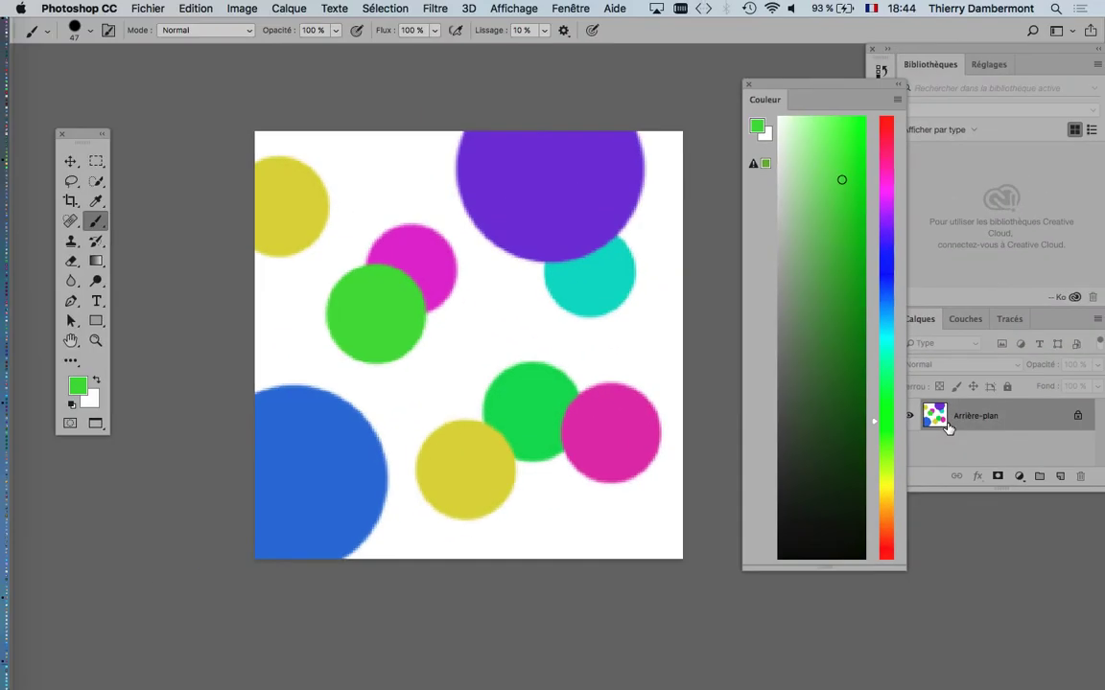
Define the image of coloured dots as a pattern named "boules en couleur"
{"action": "left_click_drag", "start_coordinate": [463, 207], "coordinate": [331, 195]}
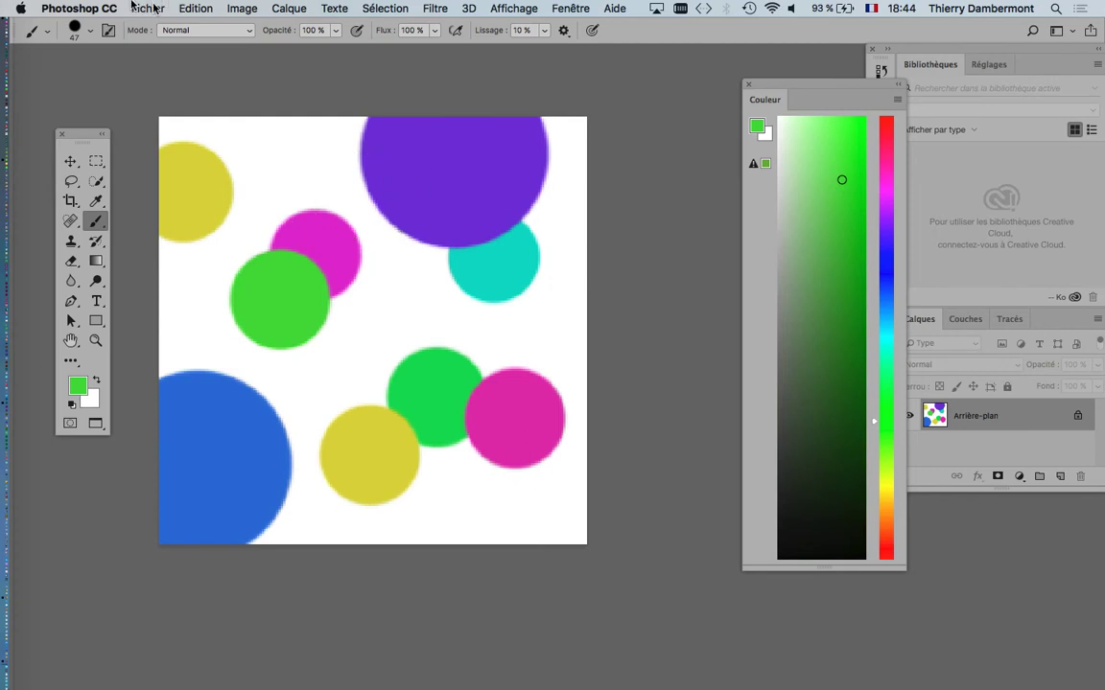
{"action": "left_click", "coordinate": [189, 8]}
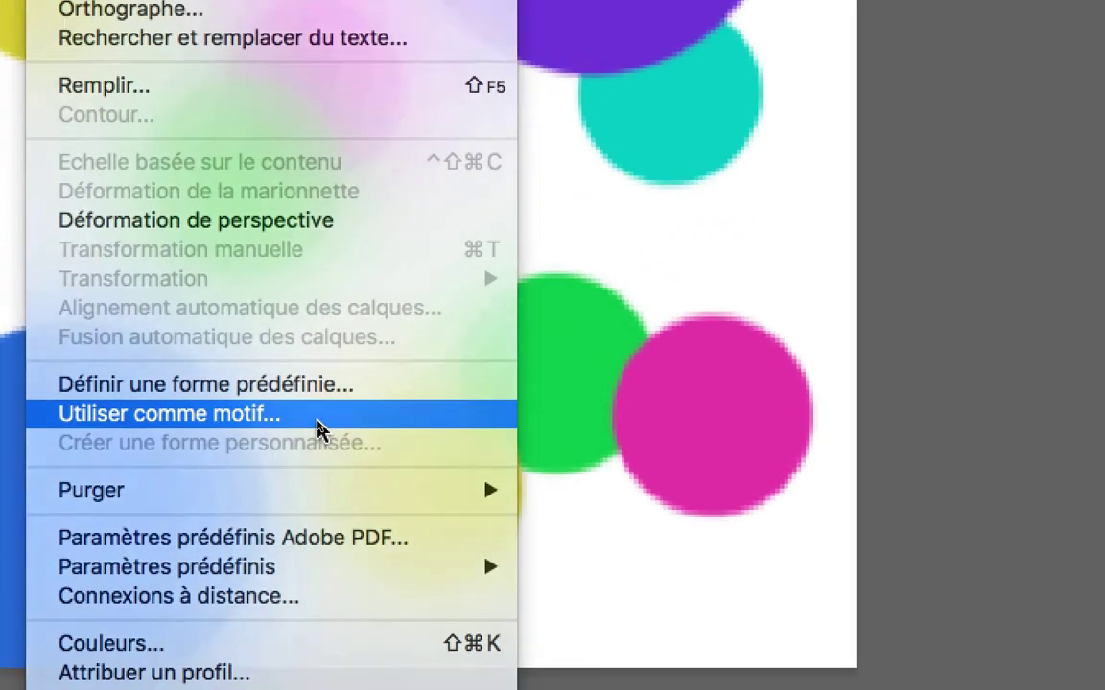
{"action": "left_click", "coordinate": [319, 415]}
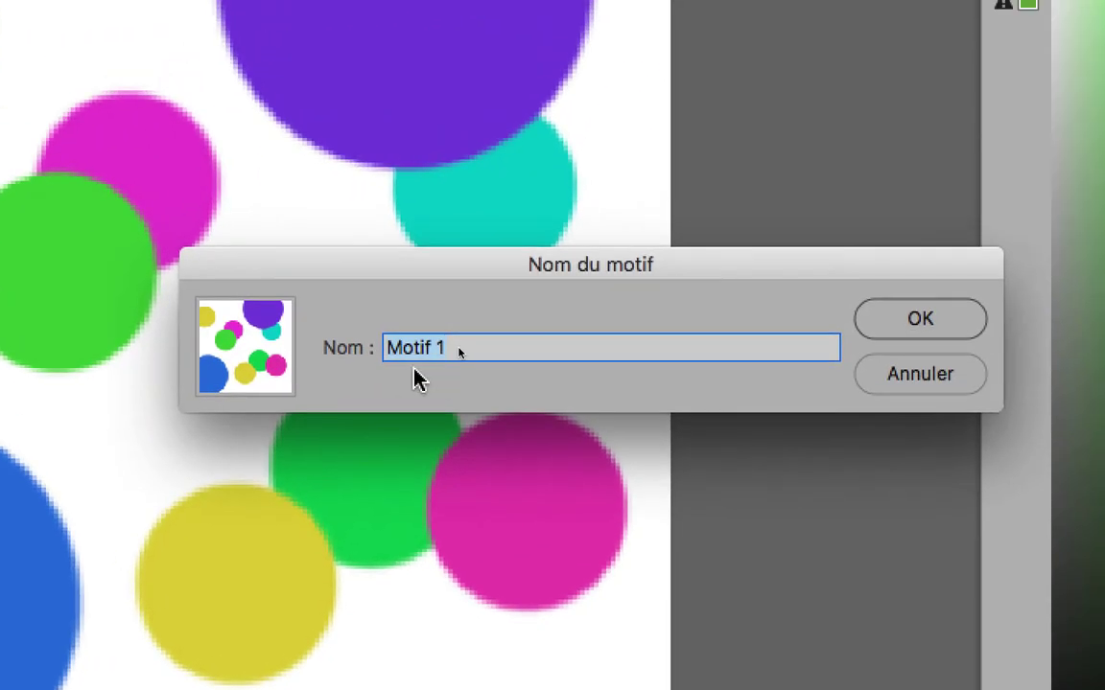
{"action": "type", "text": "boule"}
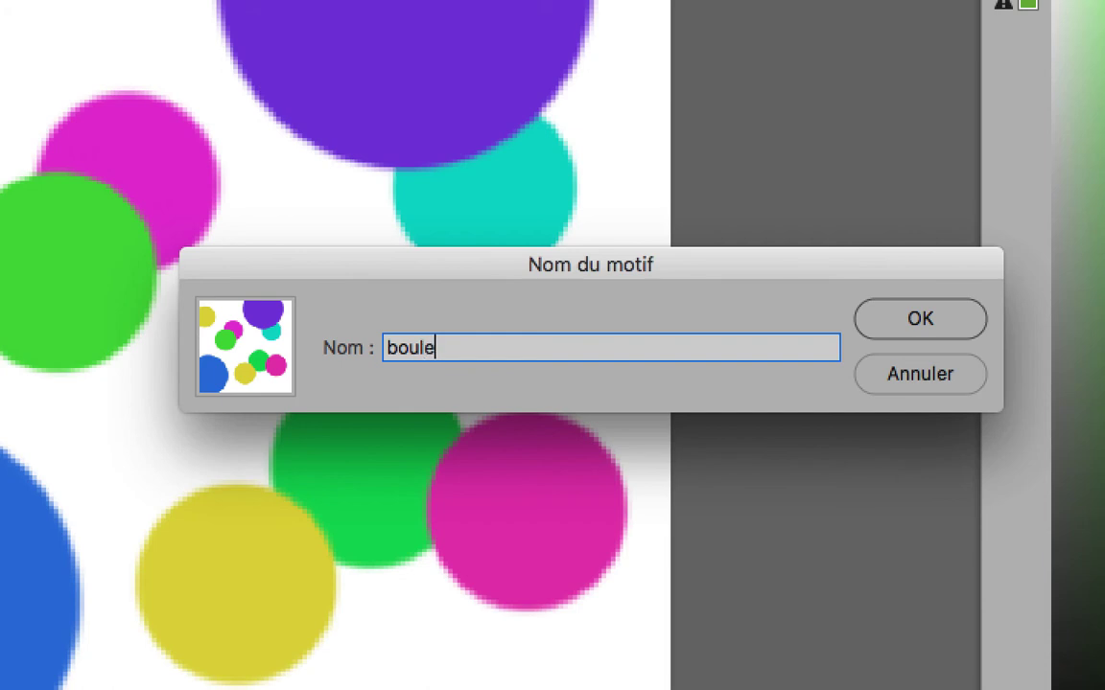
{"action": "type", "text": "s en couleur"}
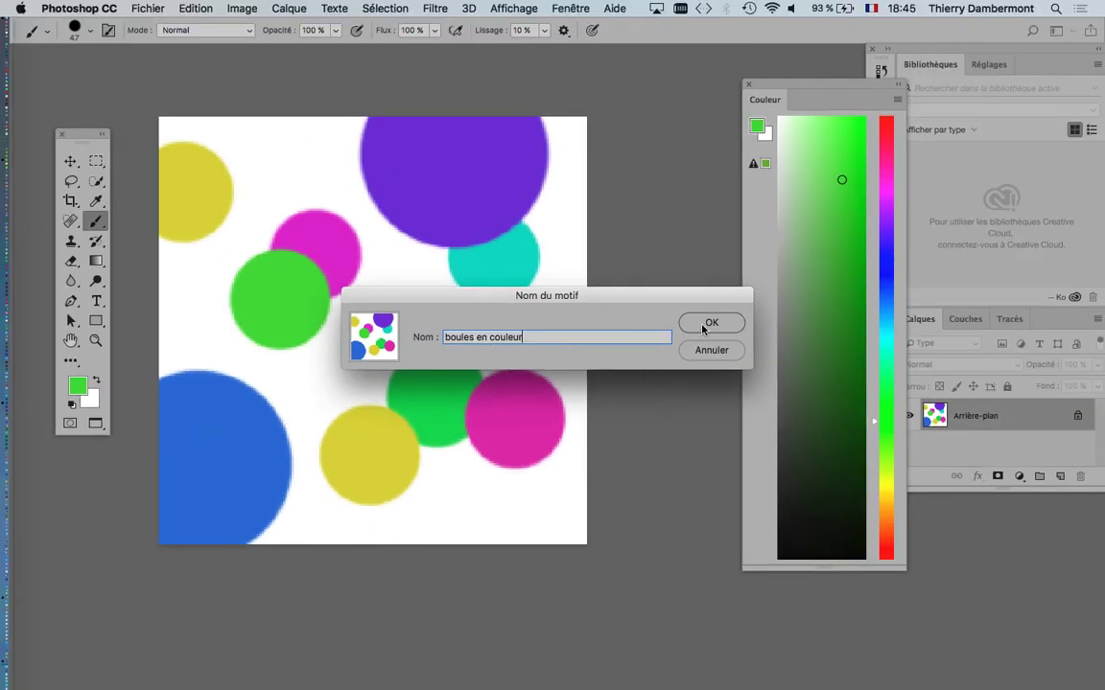
{"action": "left_click", "coordinate": [920, 318]}
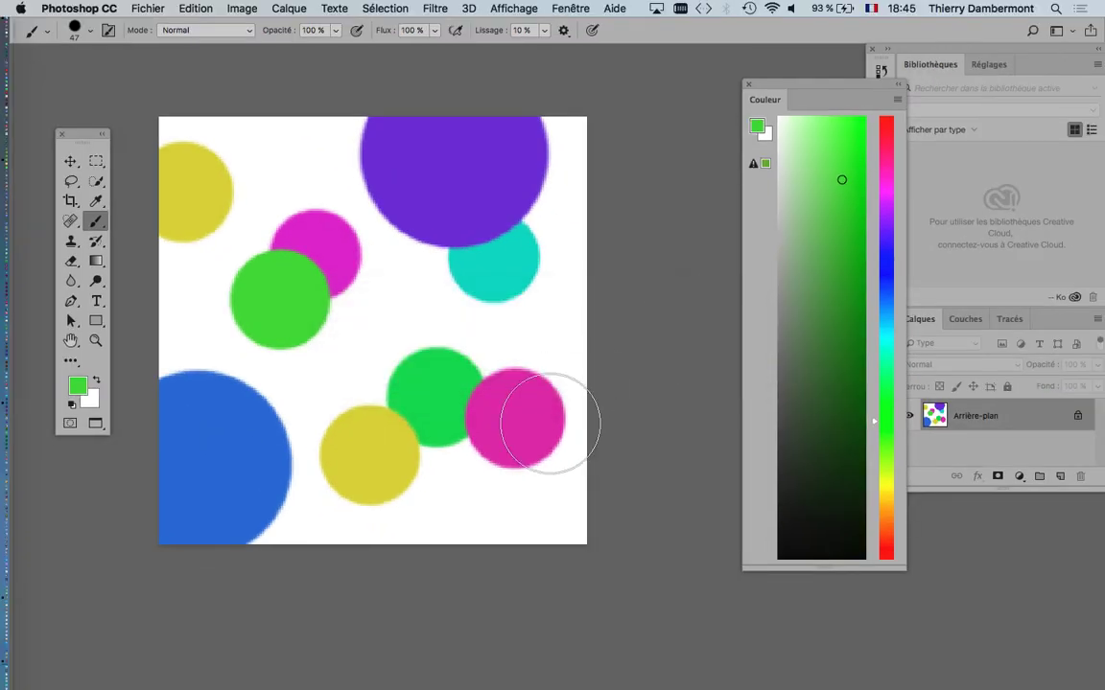